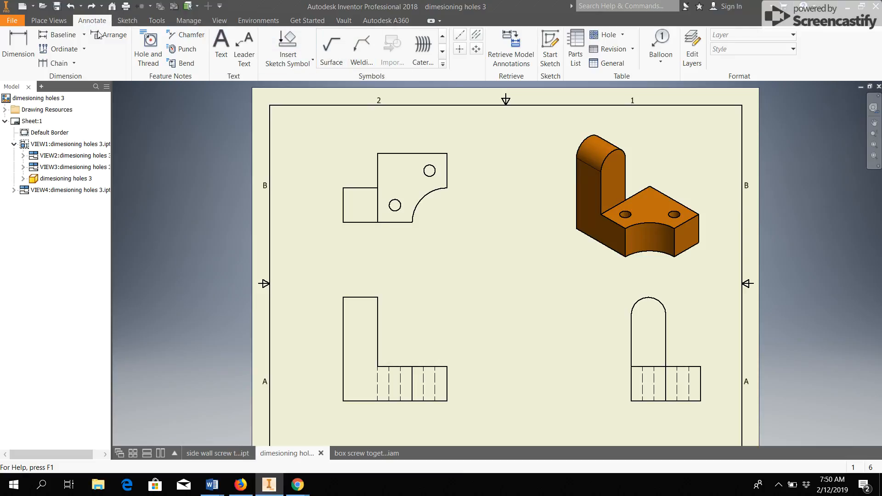
Step: Add center marks to both holes and the concave arc in the top view, and to the rounded end in the side view
click(460, 49)
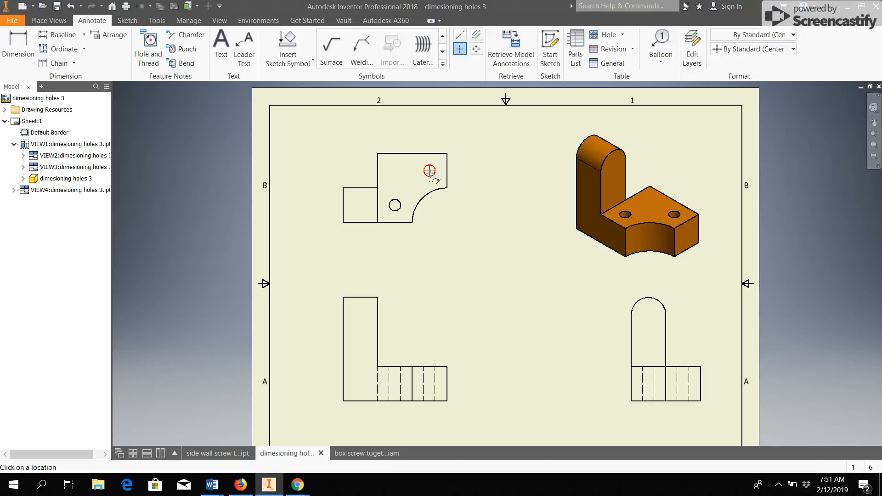
click(429, 170)
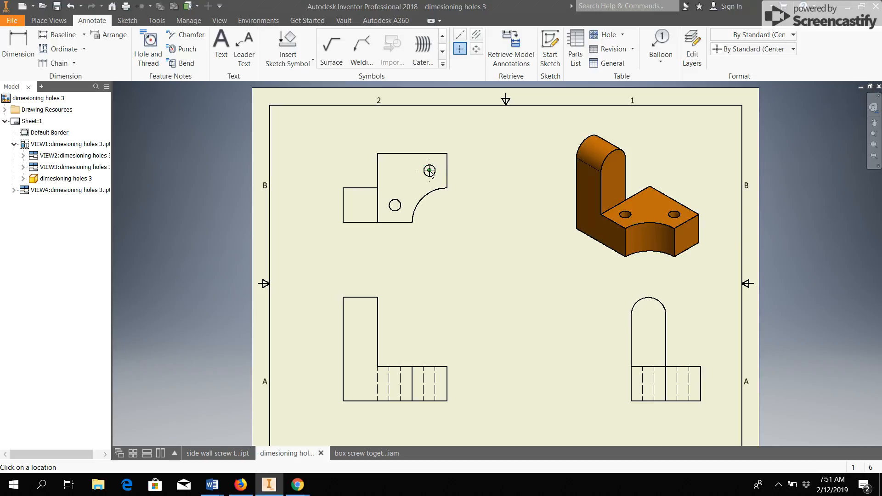
click(398, 205)
click(436, 193)
click(662, 309)
click(18, 45)
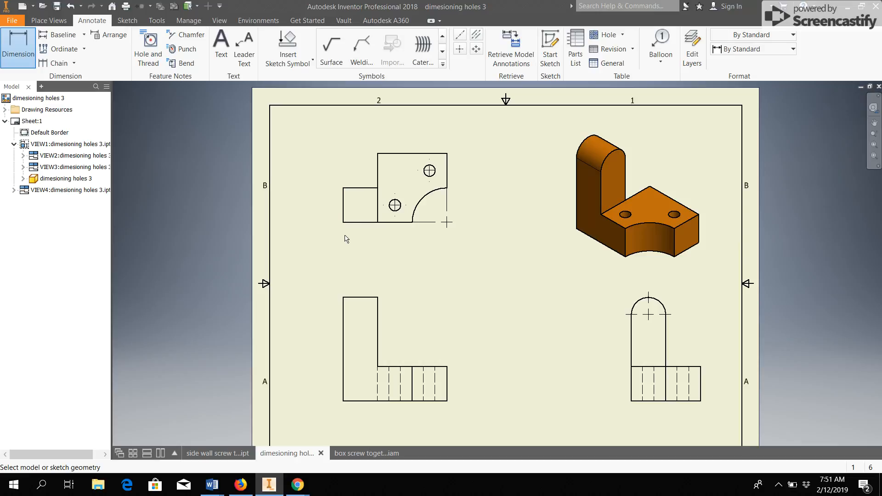
click(344, 210)
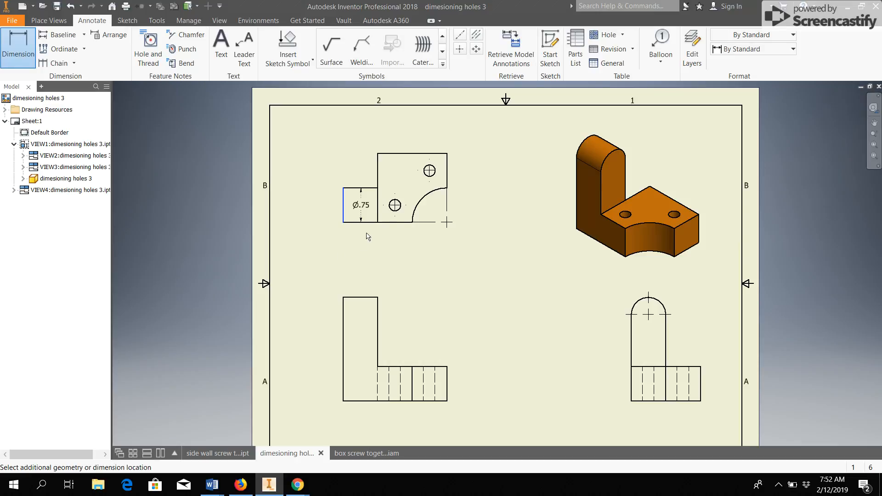
click(377, 216)
key(Escape)
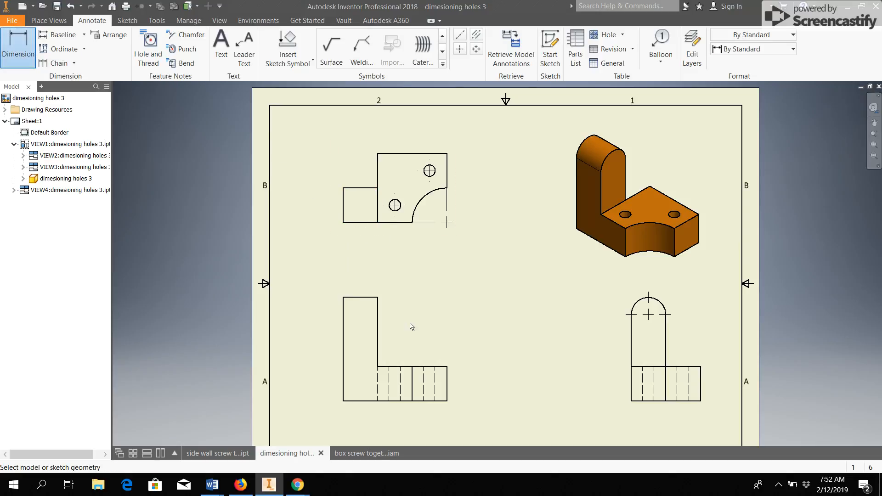
Step: Dimension the upright's thickness between its two vertical edges, placing the dimension above the front view
click(343, 323)
click(378, 327)
click(353, 285)
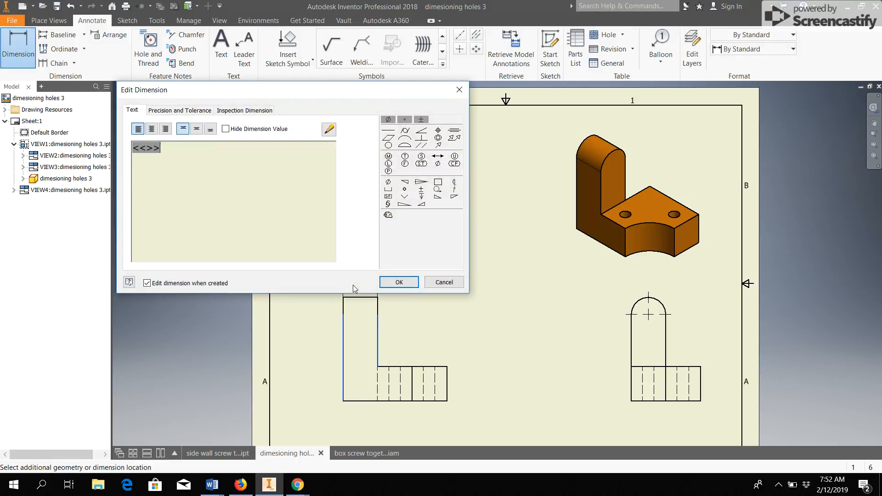
click(399, 282)
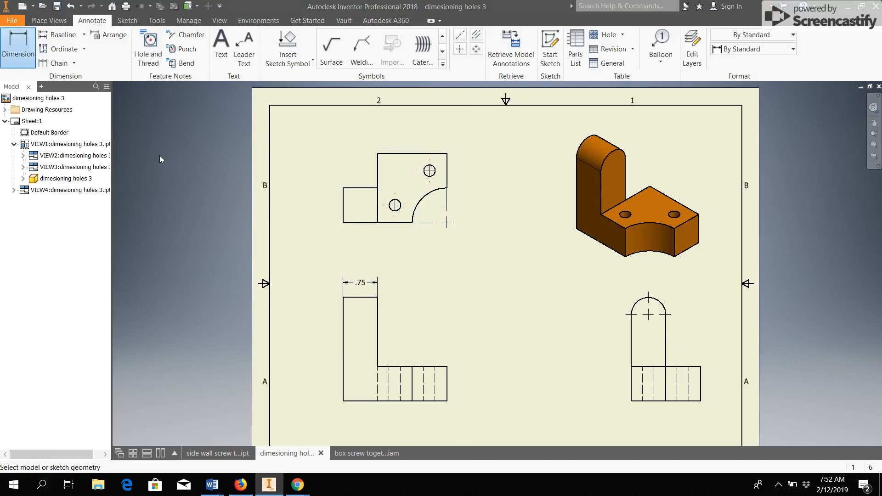
Step: Dimension the horizontal distances from the top view's left edge to both hole centers, stacking them below the view
click(341, 214)
click(395, 204)
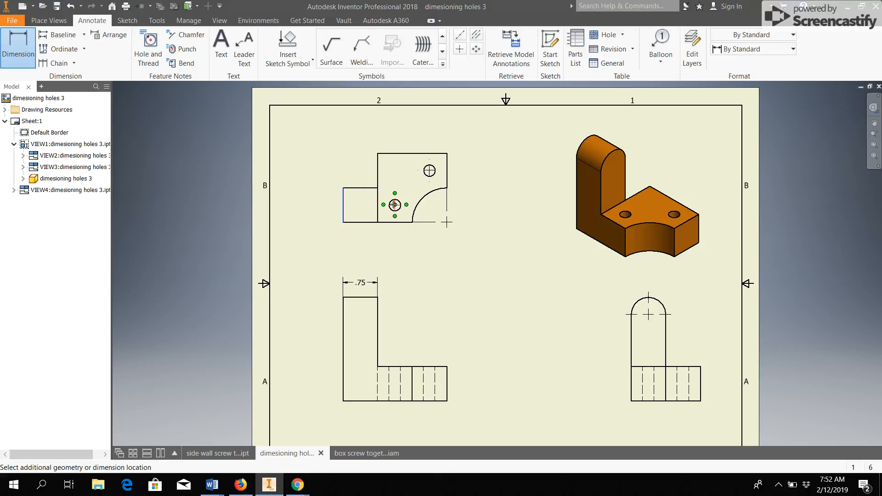
click(390, 239)
click(399, 282)
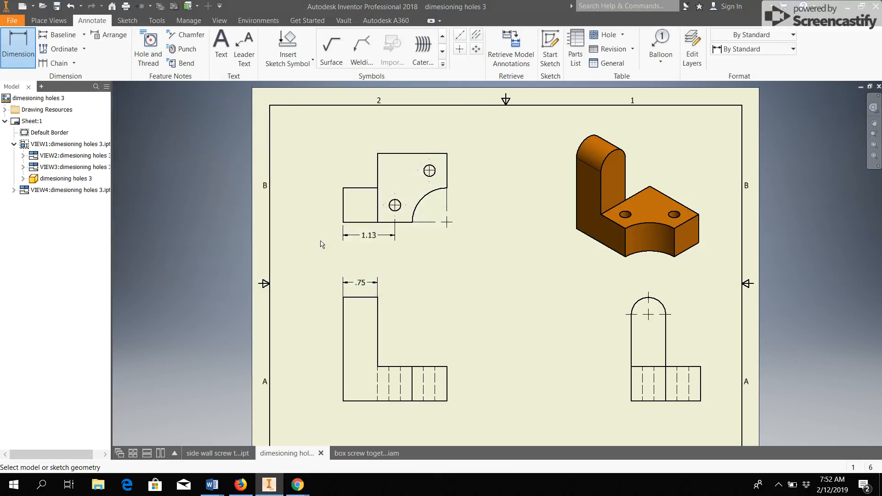
click(343, 214)
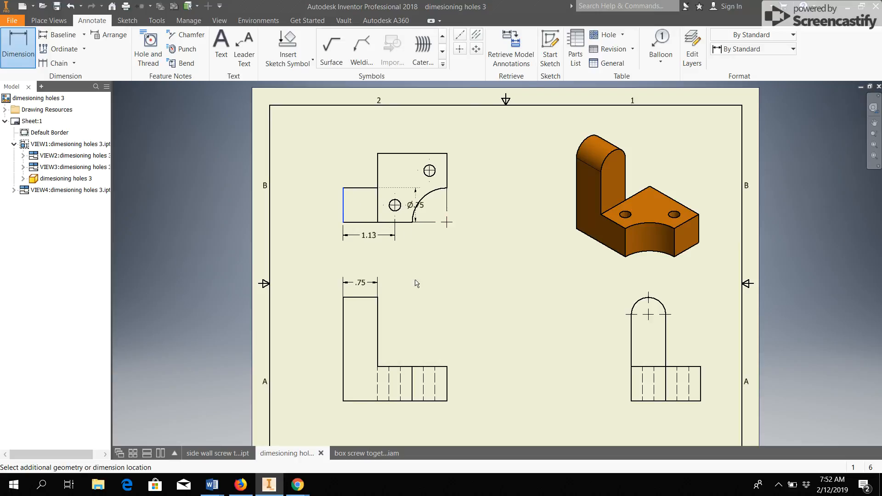
click(429, 170)
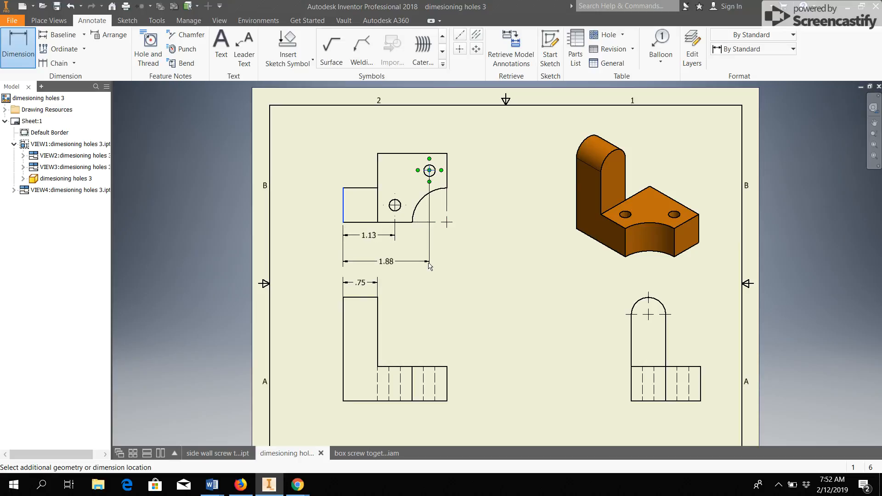
click(427, 256)
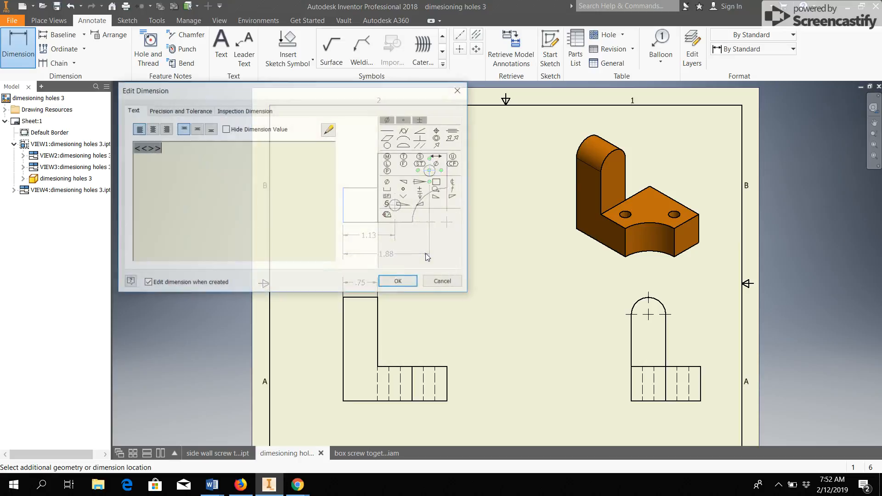
click(399, 282)
key(Escape)
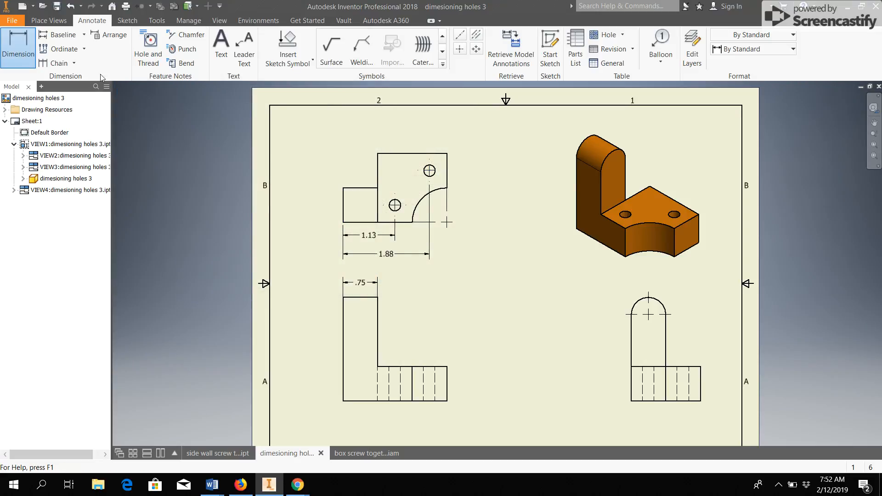
Step: Dimension the overall length from the top view's left edge to the concave arc's center mark, below the hole dimensions
click(31, 48)
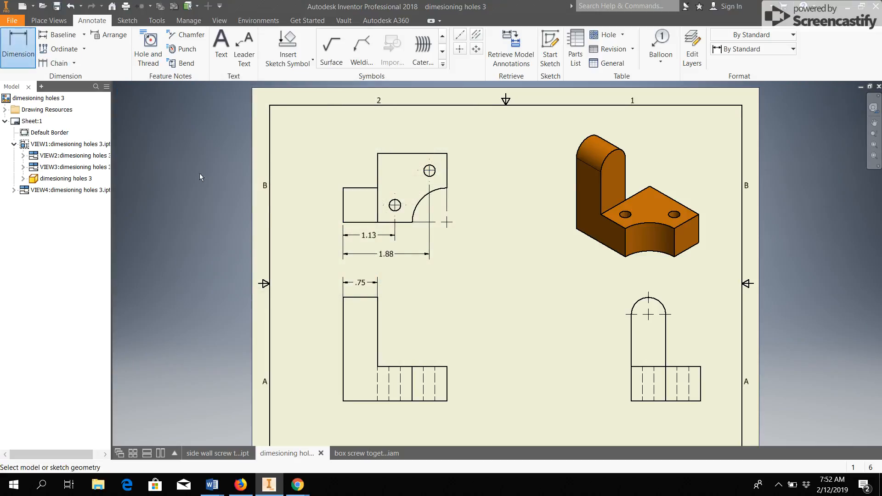
click(343, 214)
click(446, 204)
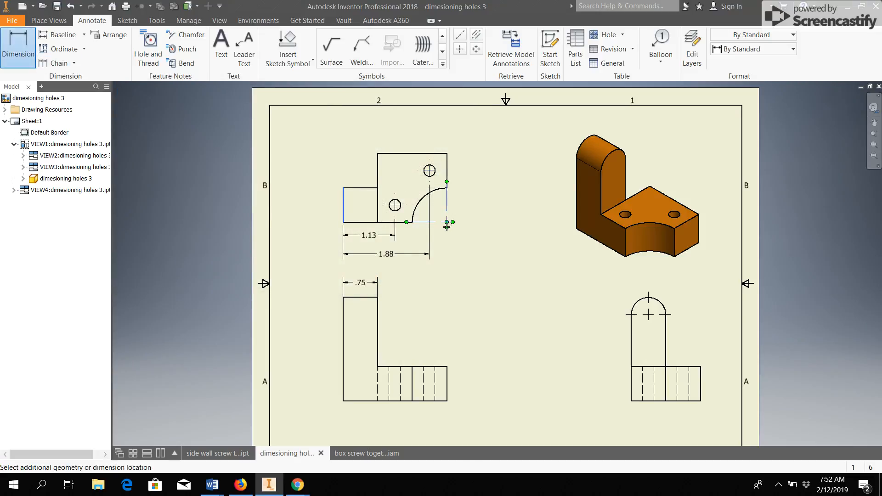
click(446, 268)
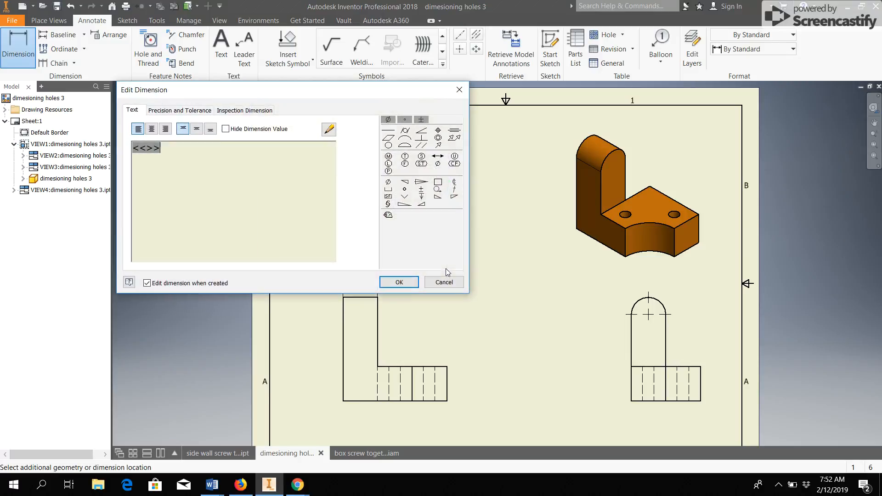
click(396, 282)
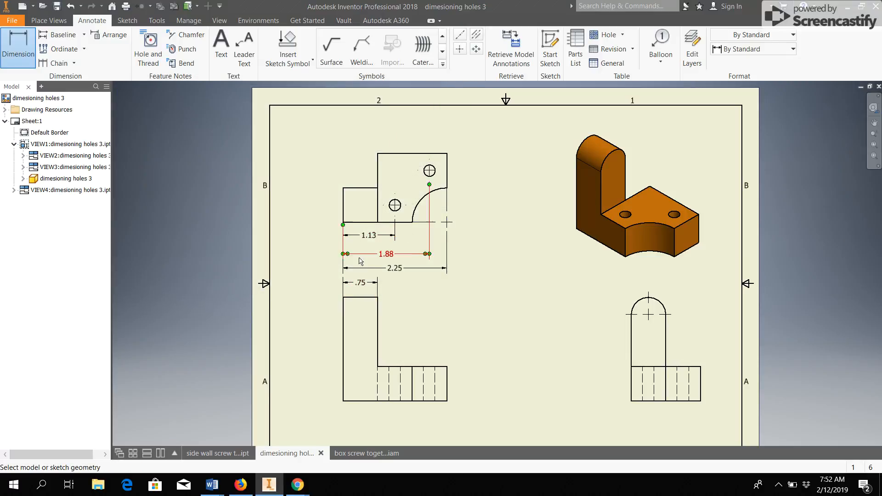
Step: Dimension the vertical distances from the top view's bottom edge to the lower and upper hole centers, placing them right of the view
click(18, 52)
click(18, 52)
click(408, 224)
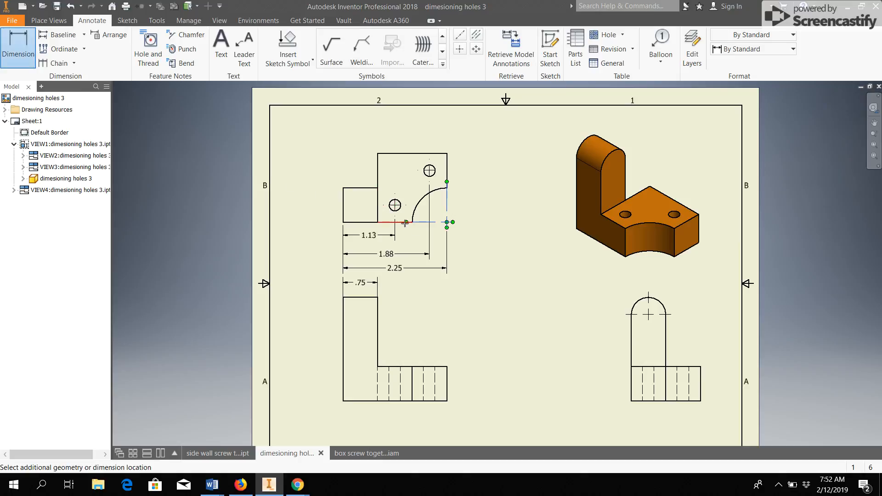
click(395, 205)
click(482, 222)
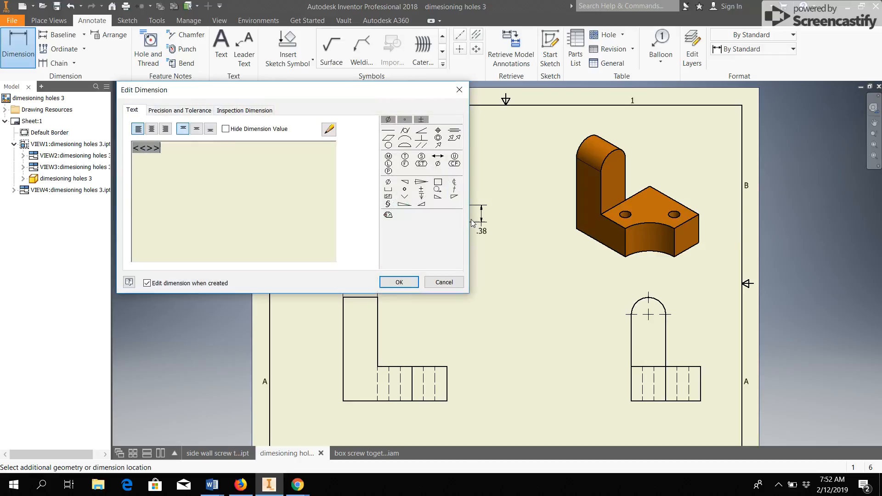
click(414, 280)
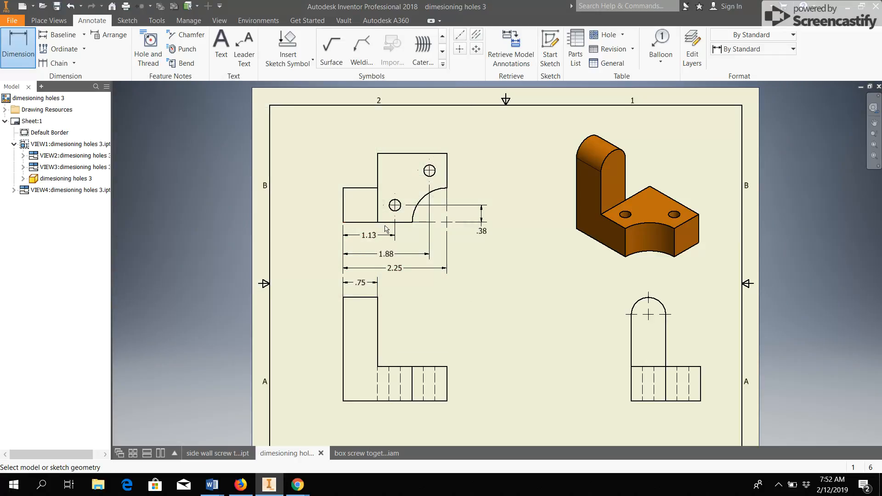
click(401, 224)
click(429, 171)
click(505, 195)
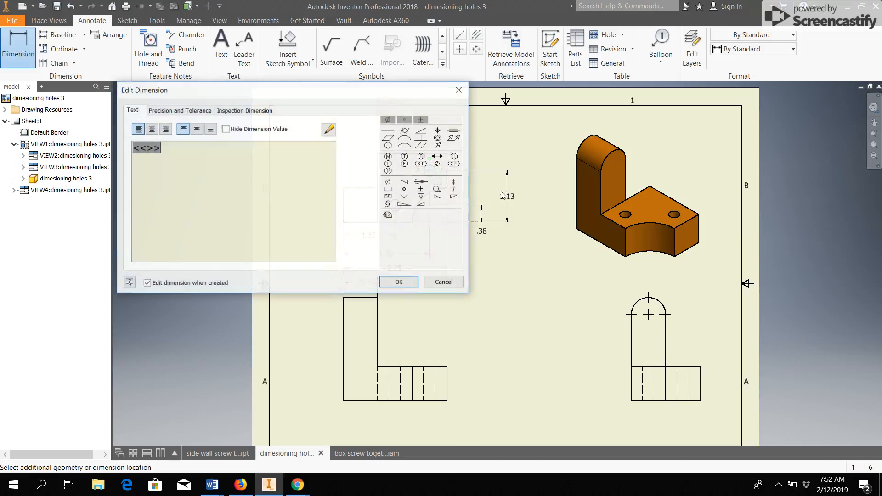
click(398, 282)
Step: Dimension the overall depth between the top view's bottom and top edges, placing it outside the hole dimensions
click(401, 223)
click(424, 154)
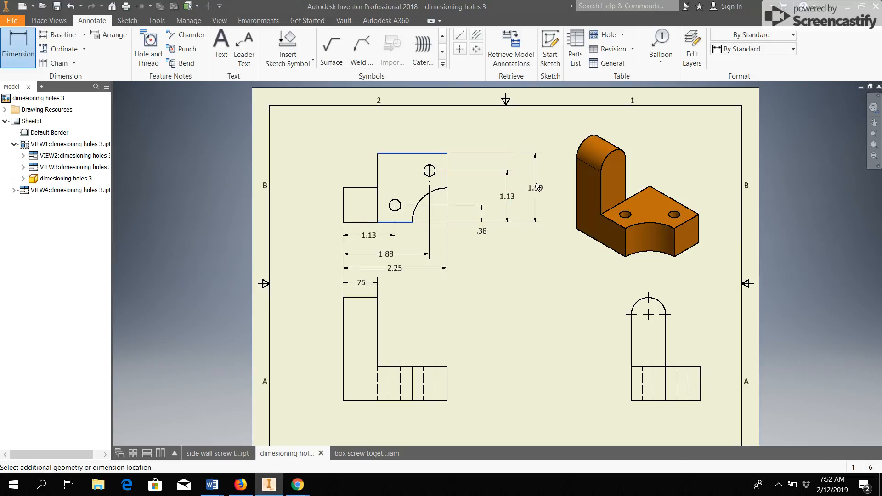
click(537, 186)
click(397, 282)
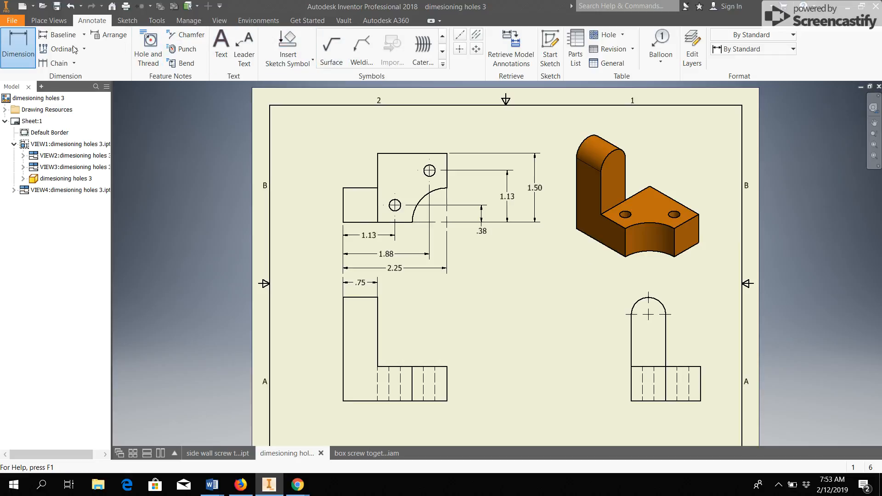
Step: Dimension the height from the side view's bottom edge to the rounded end's center mark, left of the view
click(19, 46)
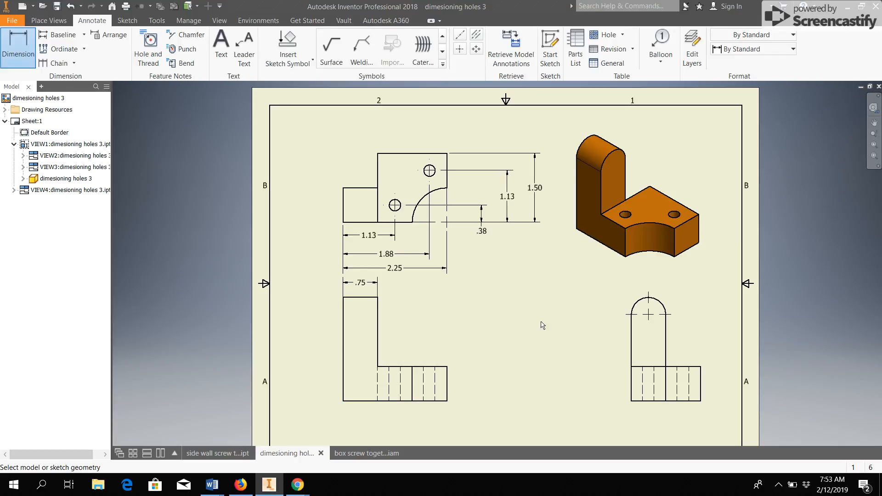
click(650, 316)
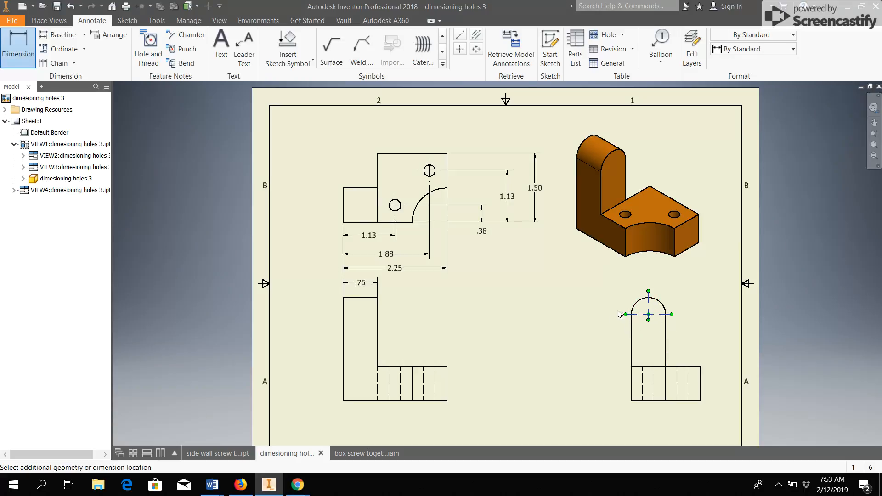
click(643, 402)
click(585, 393)
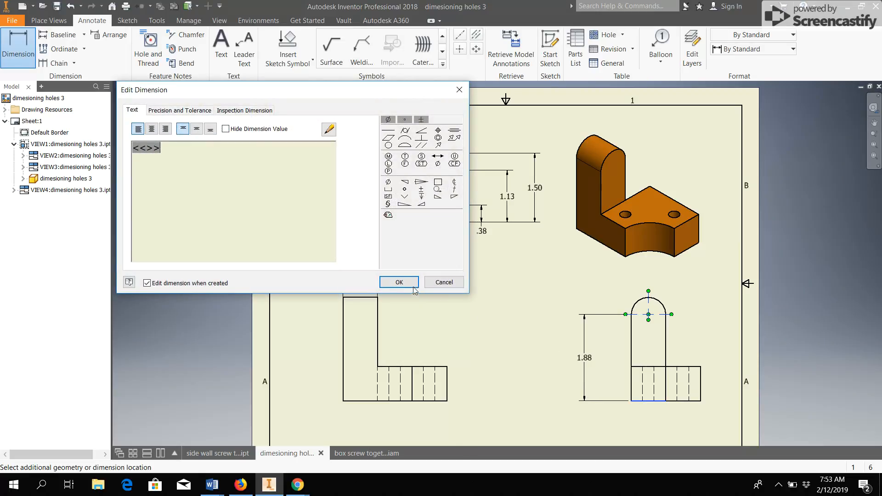
click(398, 282)
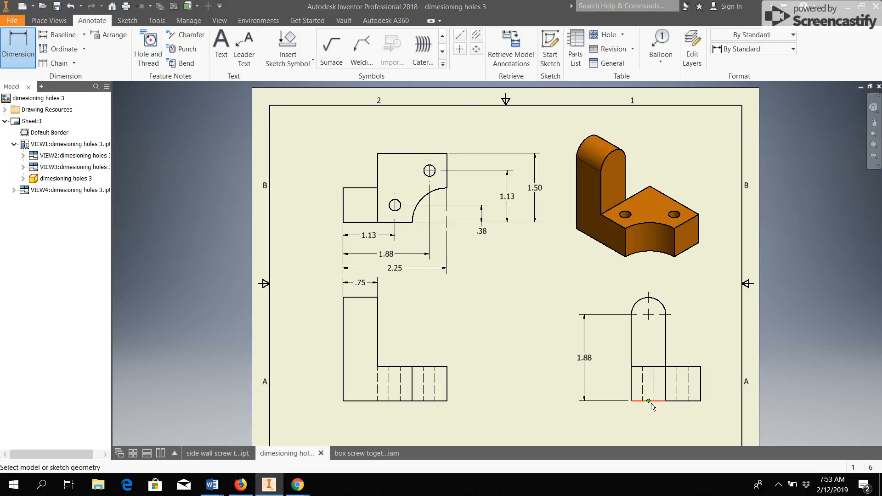
Step: Dimension the base's height between its bottom and top edges, to the right of the front view
click(427, 401)
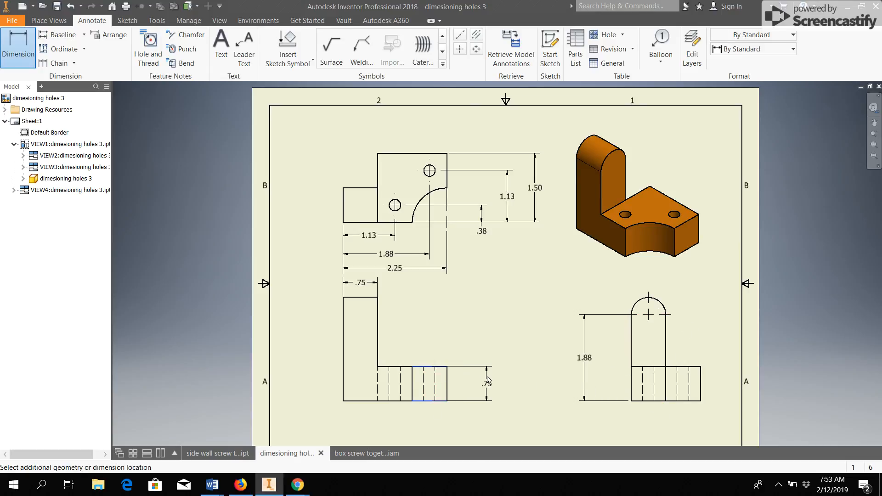
click(488, 382)
click(405, 283)
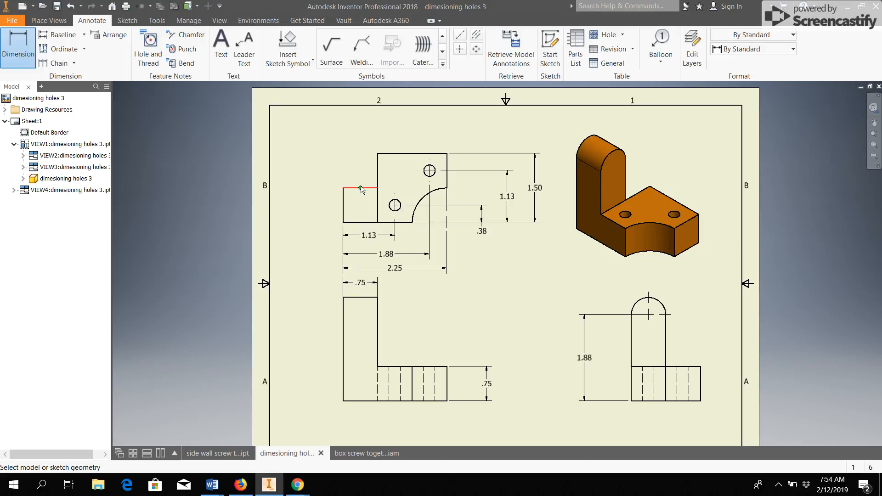
Step: Dimension the upright's width between its two vertical edges, placing the dimension above the side view
click(631, 339)
click(666, 345)
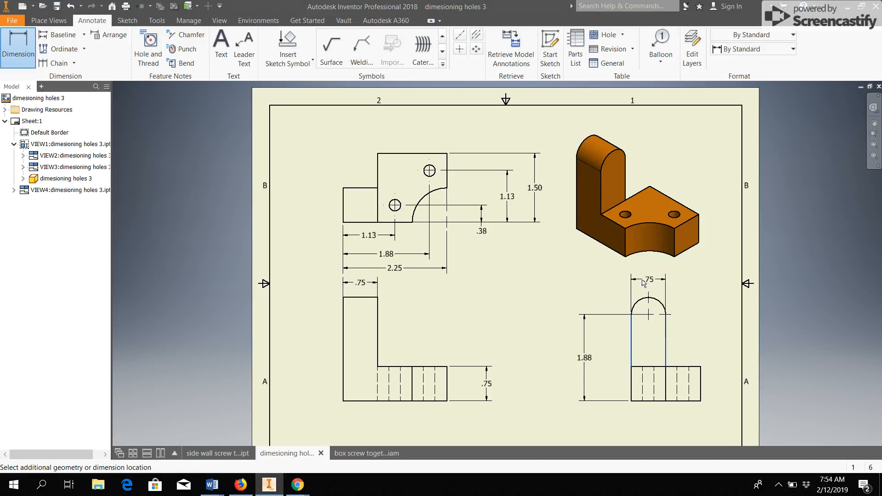
click(641, 279)
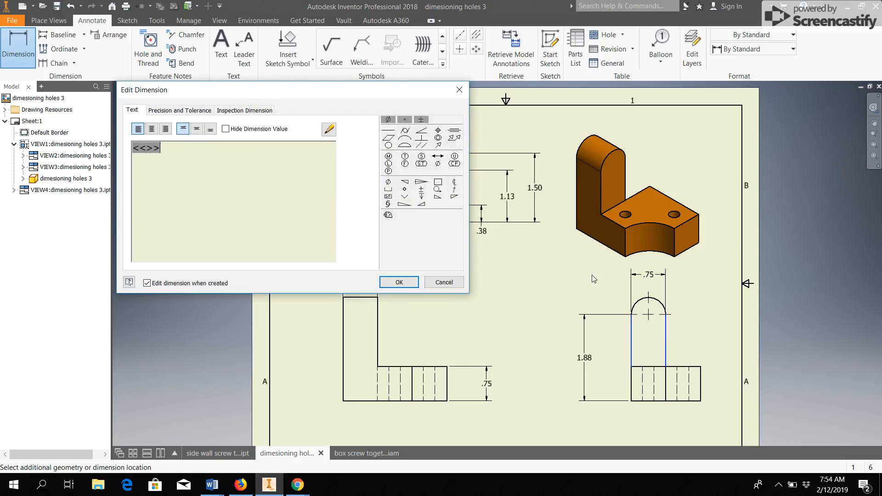
click(407, 282)
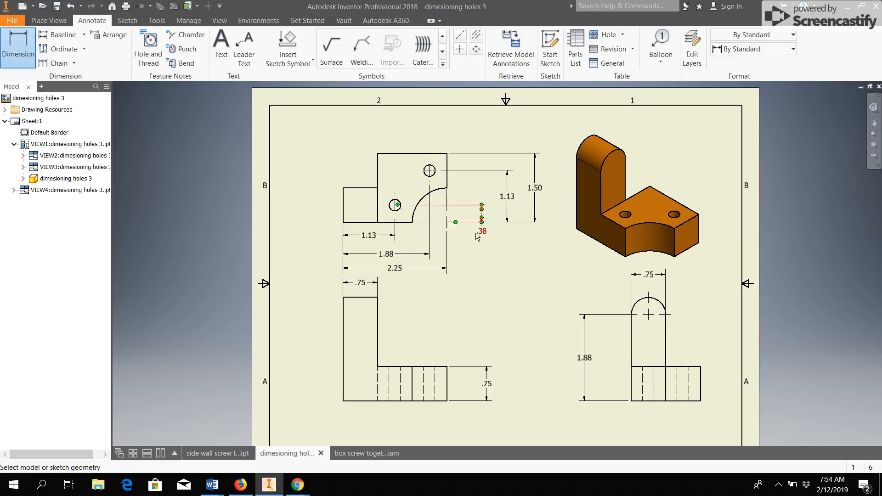
Step: Add a radius dimension to the upright's rounded end, placing the text up and to the left of the side view
click(637, 306)
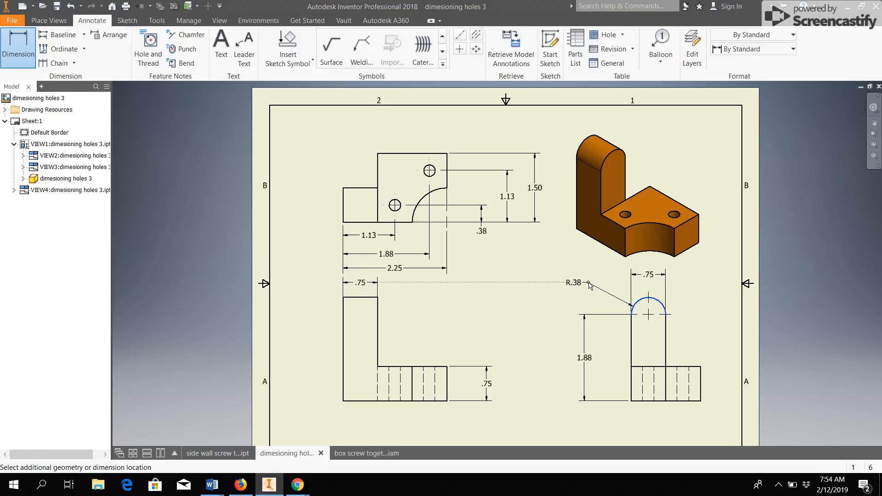
click(590, 285)
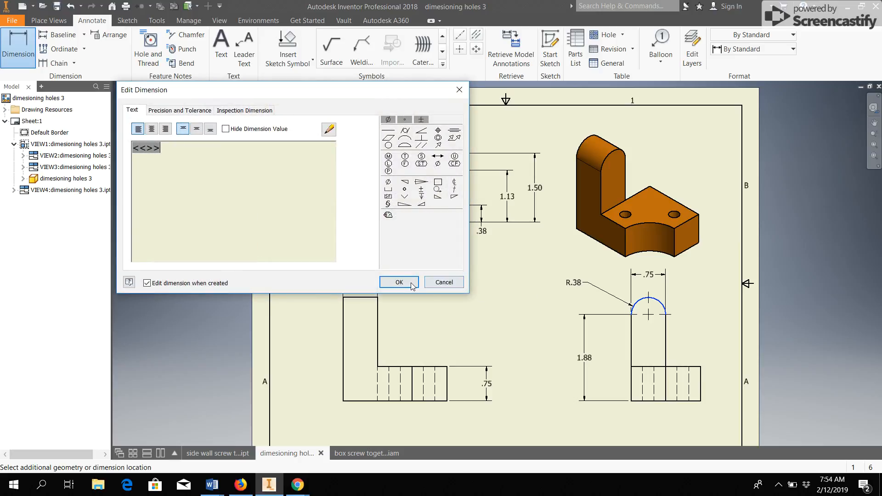
click(395, 281)
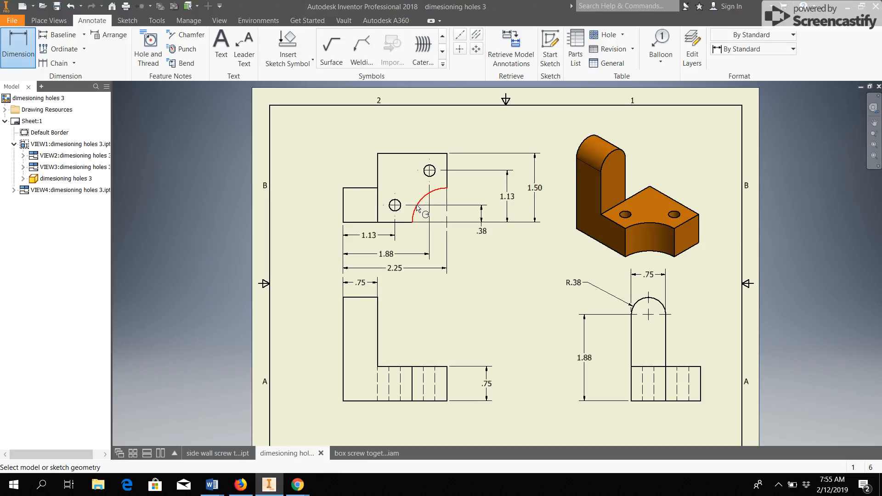
Step: Add a radius dimension to the concave arc in the top view, placing the text above and left of the view
click(414, 213)
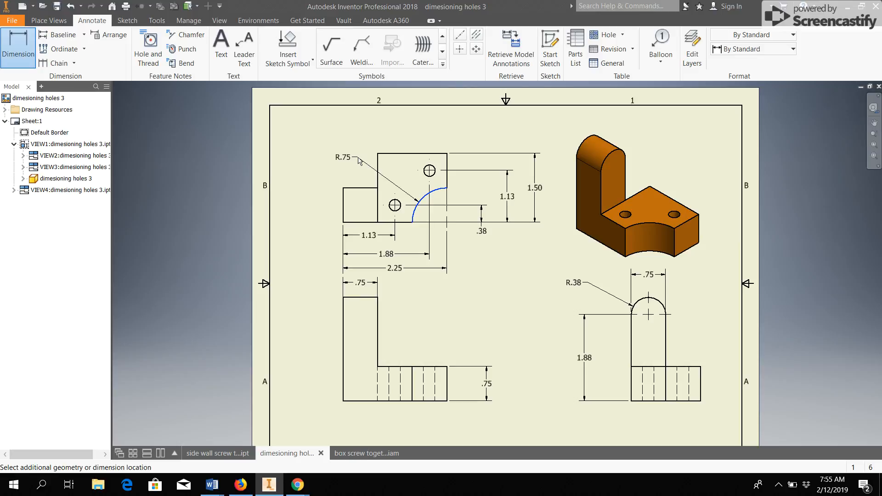
click(358, 160)
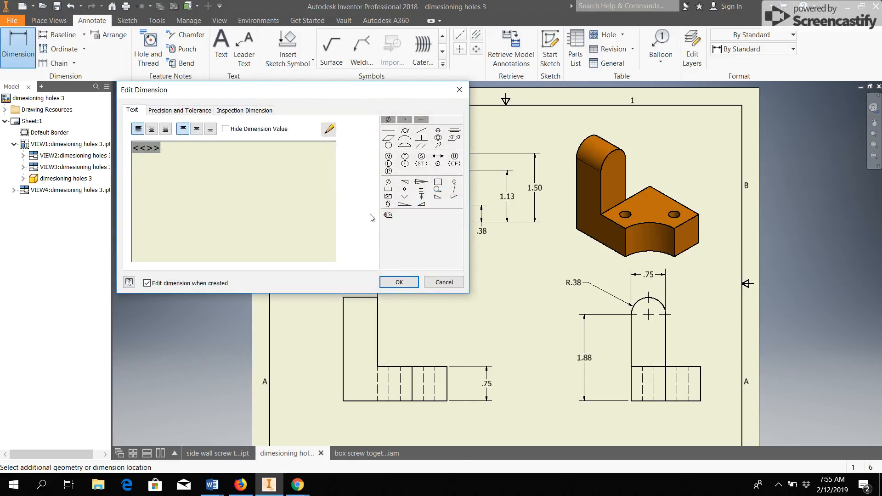
key(Return)
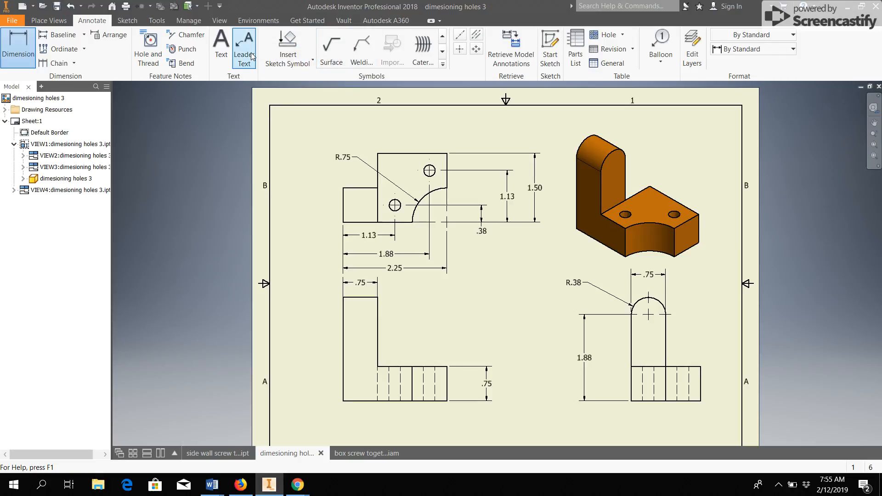
Step: Attach a hole note to the upper-right hole in the top view, placing the text above and right of it
click(158, 56)
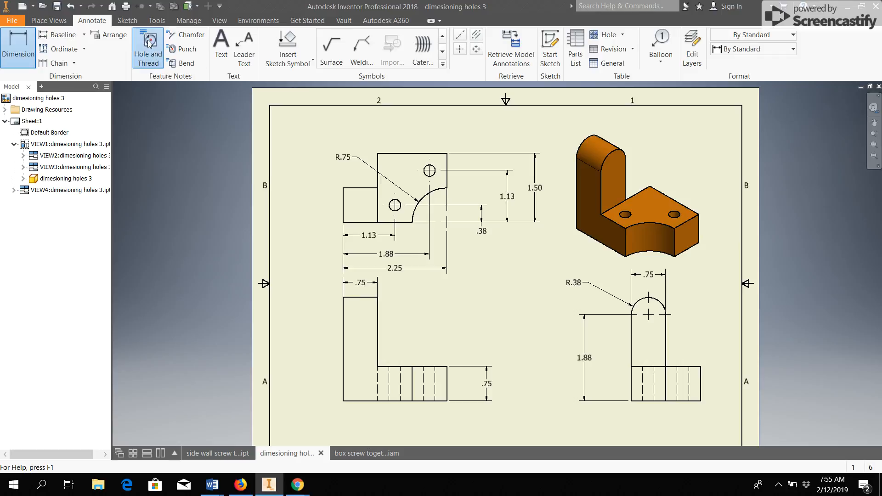
click(435, 170)
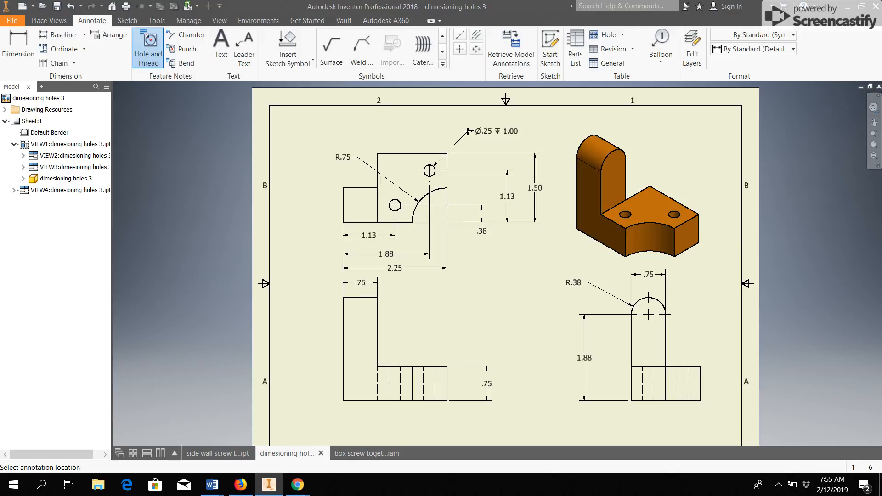
click(468, 132)
key(Escape)
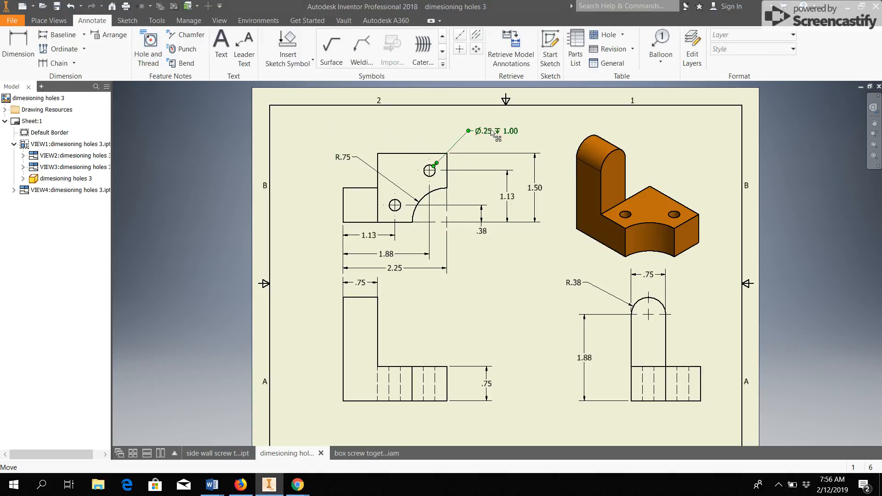
Step: Edit the upper-right hole's note, replacing the depth symbol and depth value after the diameter with THRU
double_click(493, 131)
key(BackSpace)
key(BackSpace)
key(BackSpace)
key(BackSpace)
key(BackSpace)
key(BackSpace)
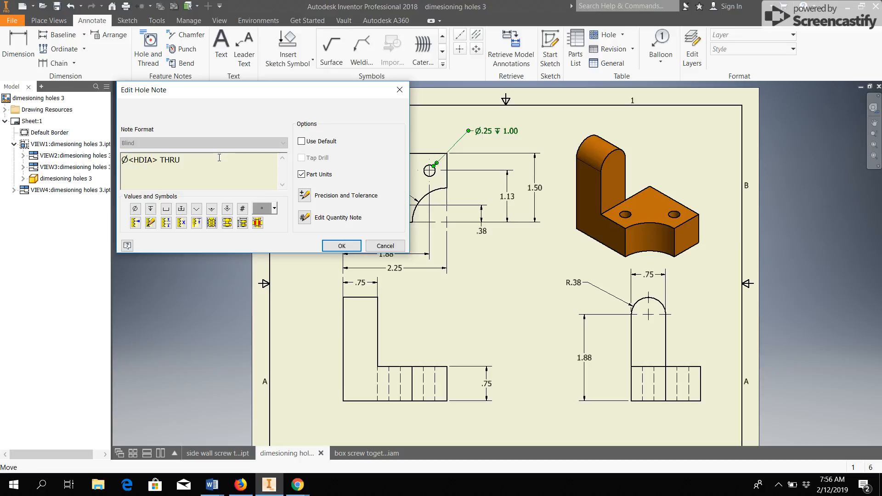
click(341, 246)
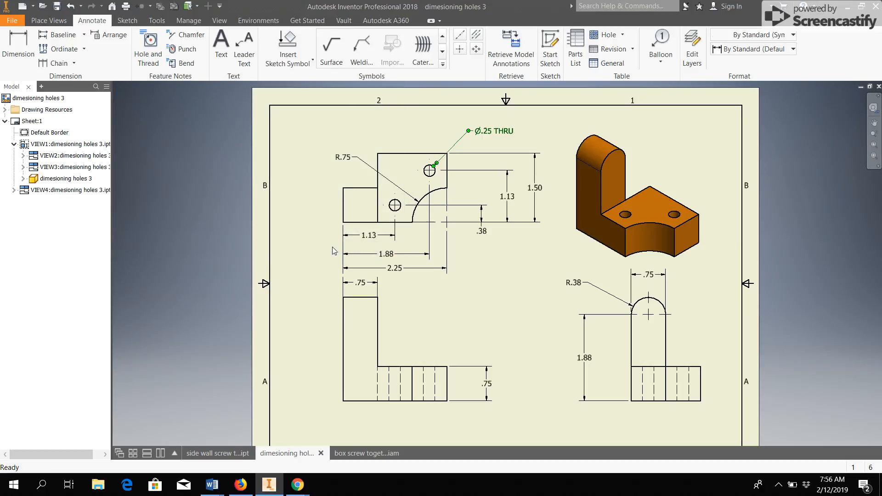
click(470, 284)
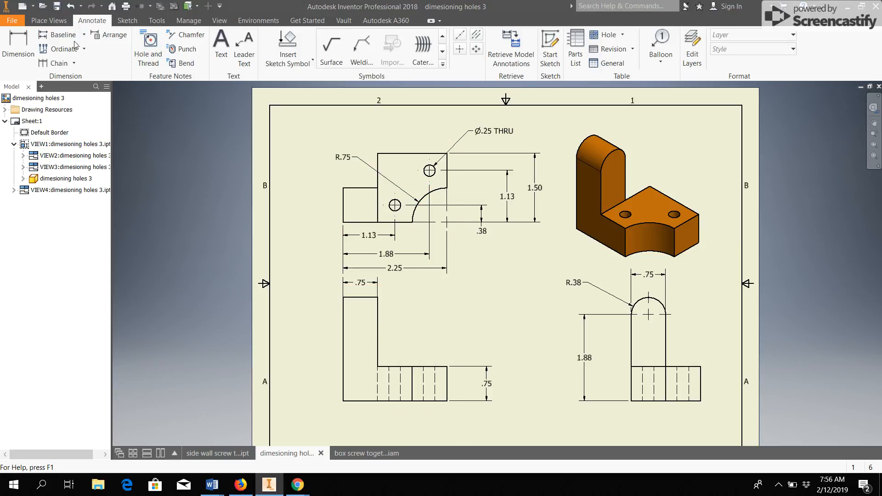
Step: Attach a hole note to the lower-left hole in the top view, placing the text left of the view below the arc's radius dimension
click(148, 44)
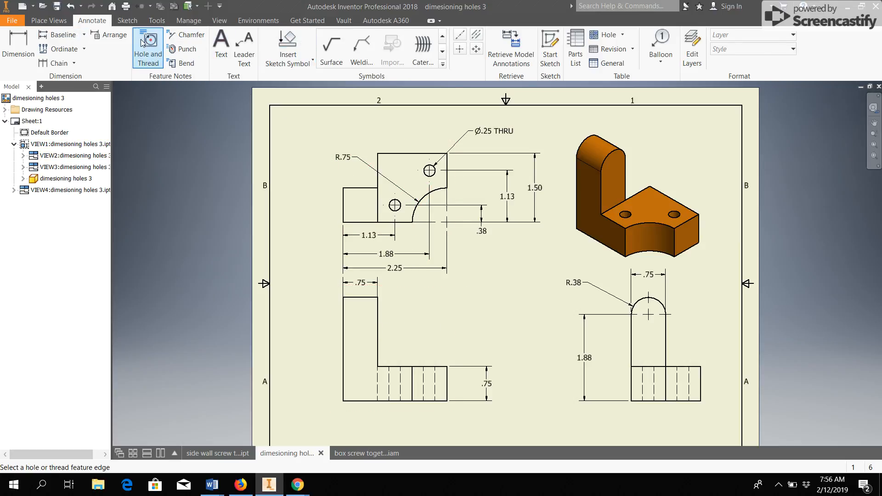
click(390, 201)
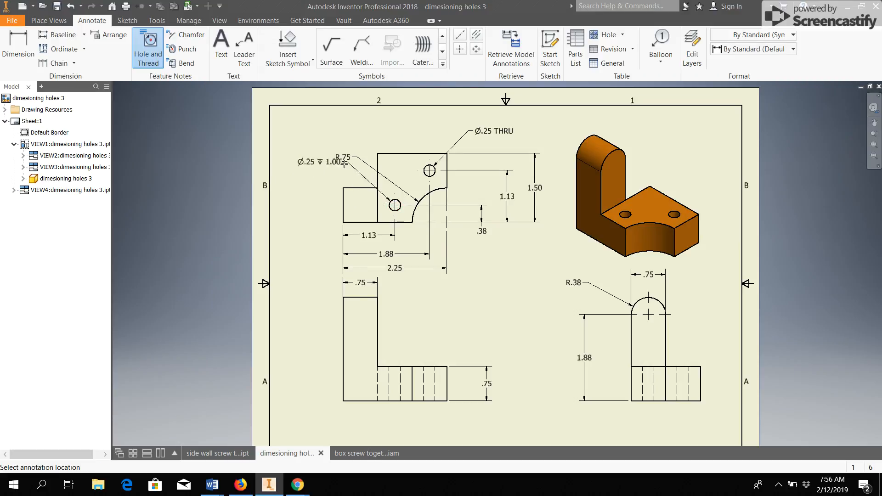
click(336, 177)
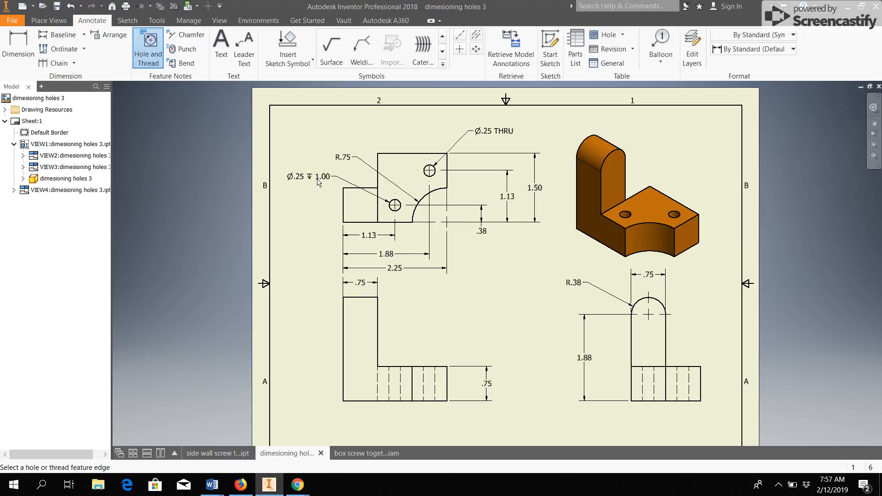
key(Escape)
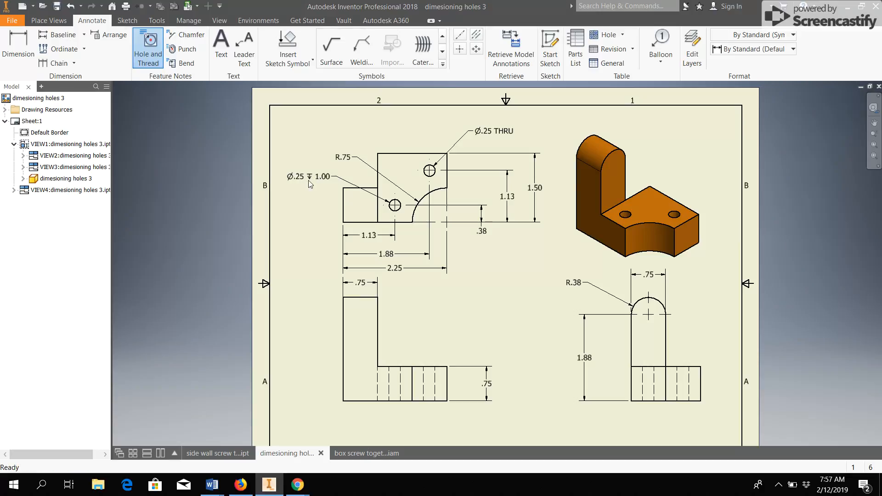
Step: Replace the depth symbol and value in the lower-left hole's note with THRU, keeping the diameter
double_click(319, 178)
key(BackSpace)
key(BackSpace)
key(BackSpace)
key(BackSpace)
key(BackSpace)
key(BackSpace)
key(BackSpace)
text(Thr)
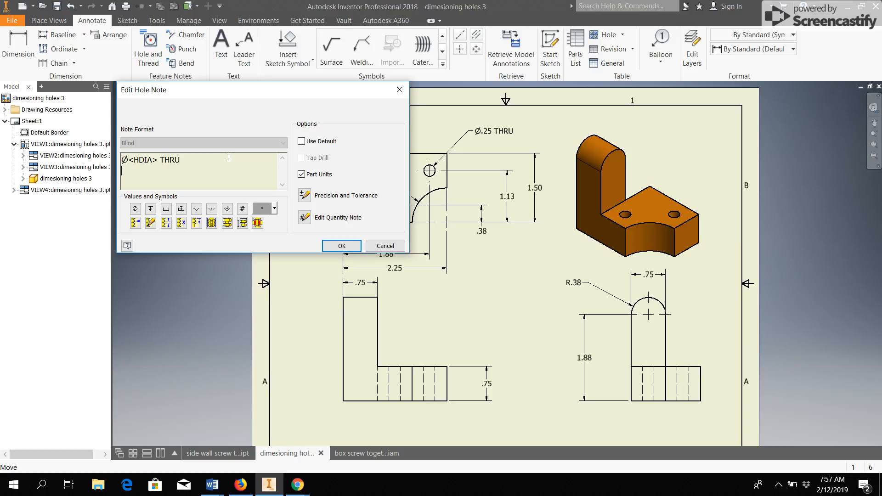
click(333, 246)
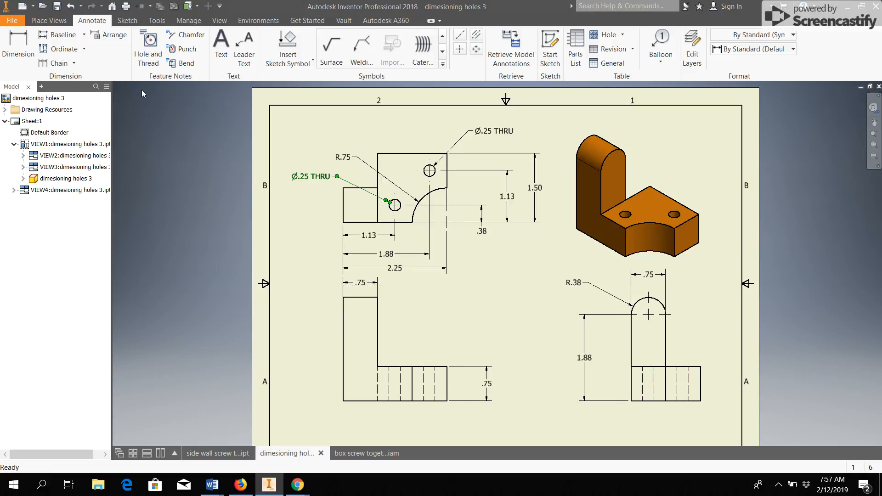
Step: Add bisecting centerlines between the hidden edges of both holes in the front view
click(475, 34)
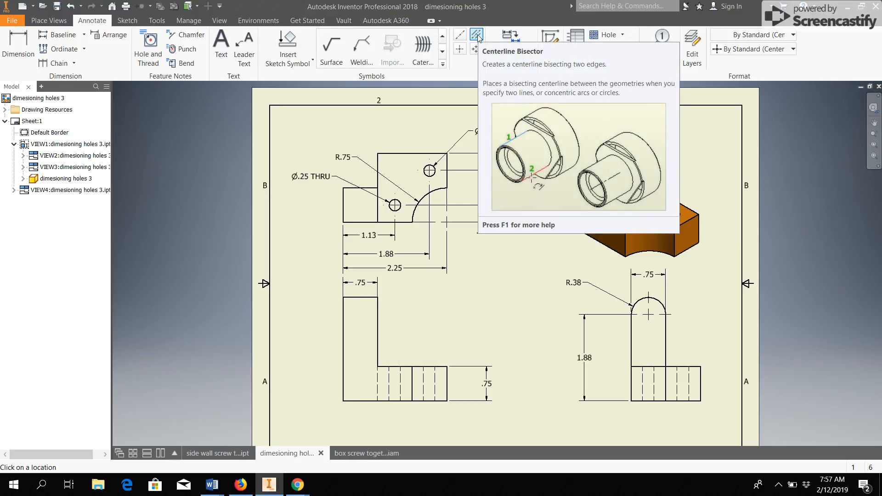
click(389, 380)
click(400, 384)
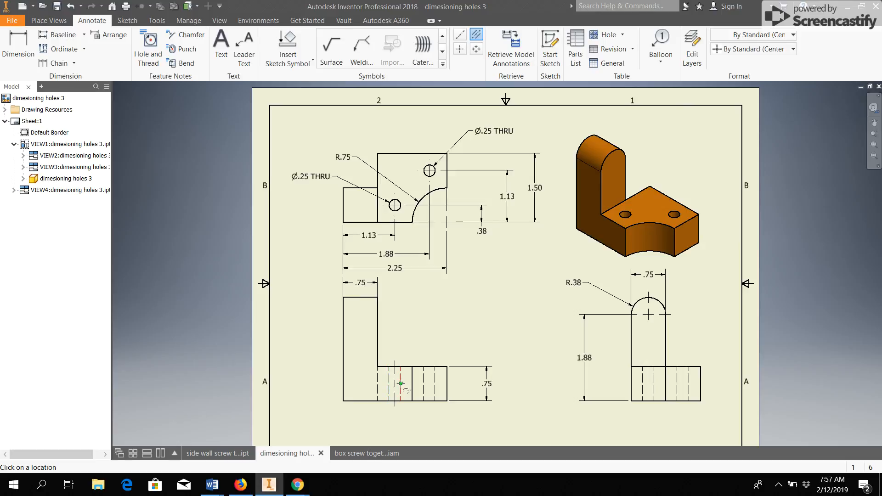
click(423, 388)
click(434, 383)
Step: Add bisecting centerlines between each hole's pair of hidden lines in the side view's base
click(642, 383)
click(654, 382)
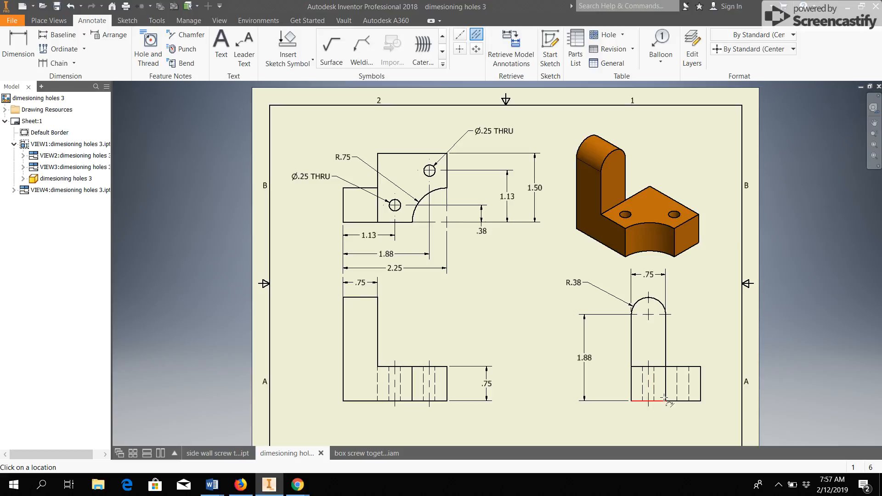
click(689, 384)
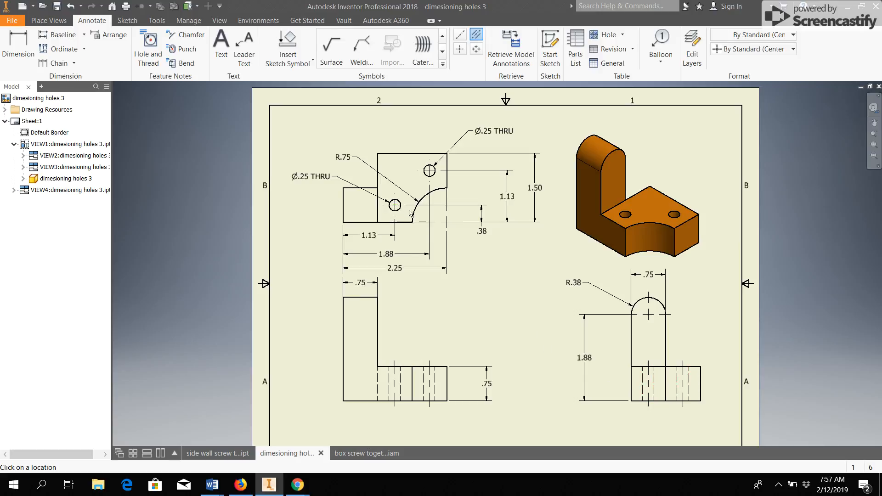